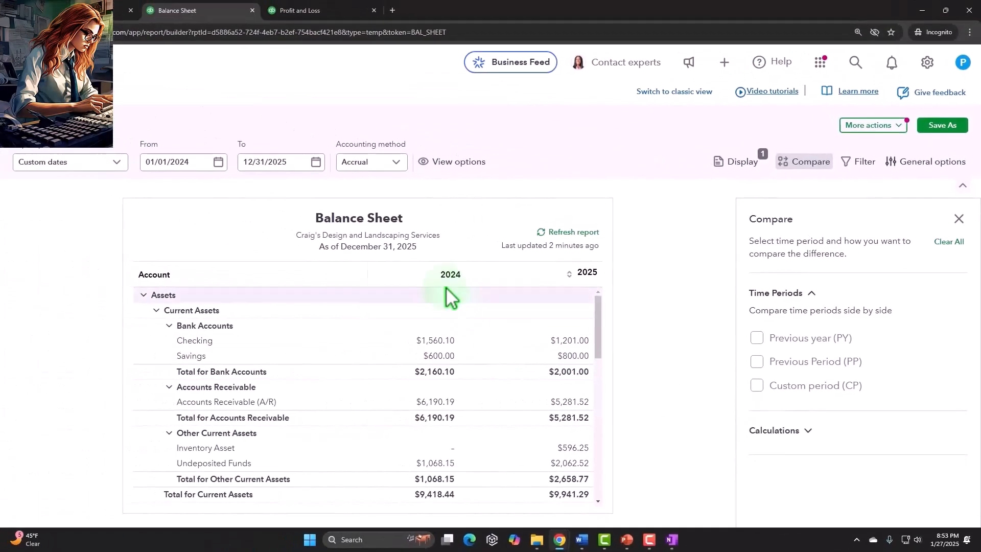
# - Set the start date of the Balance Sheet to 01/01/2025
pyautogui.click(725, 145)
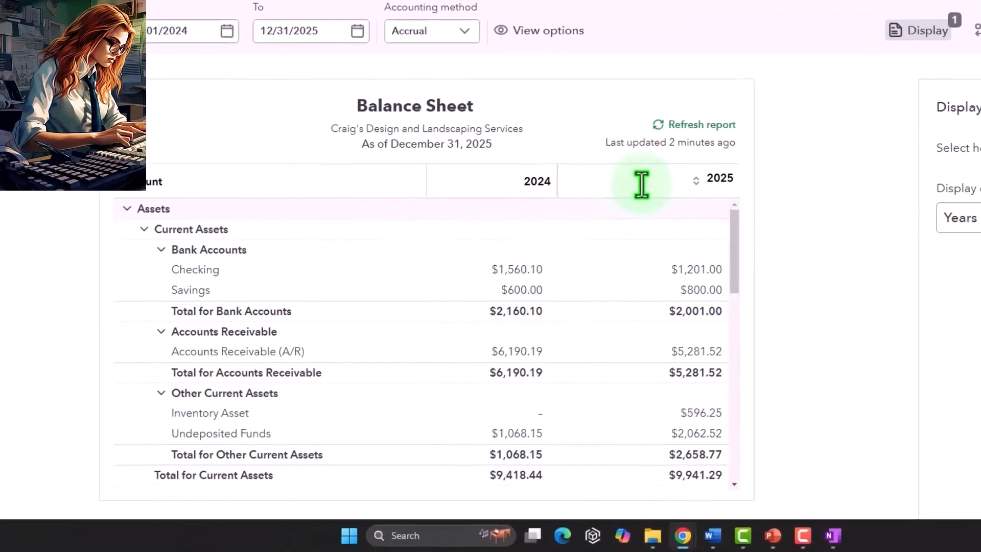
pyautogui.click(686, 169)
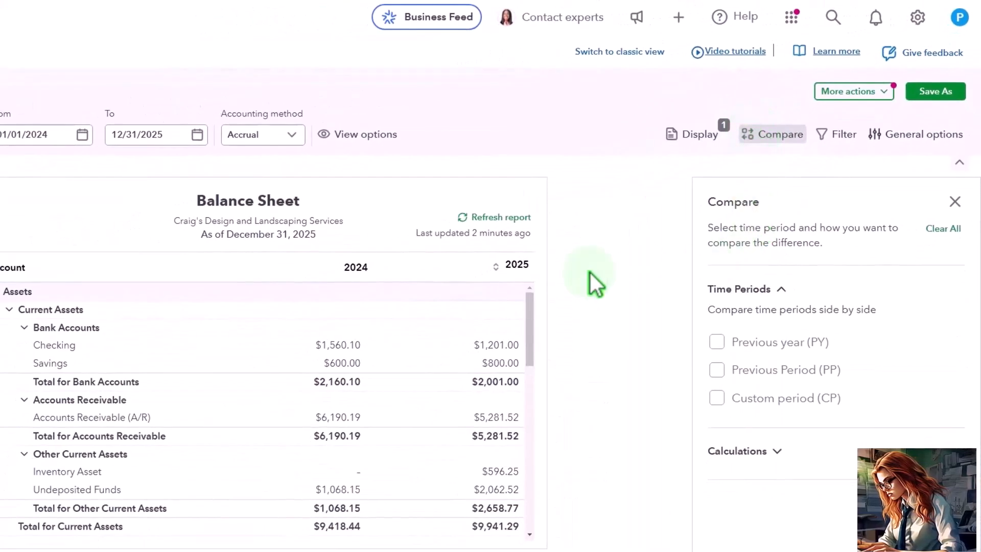
pyautogui.click(167, 134)
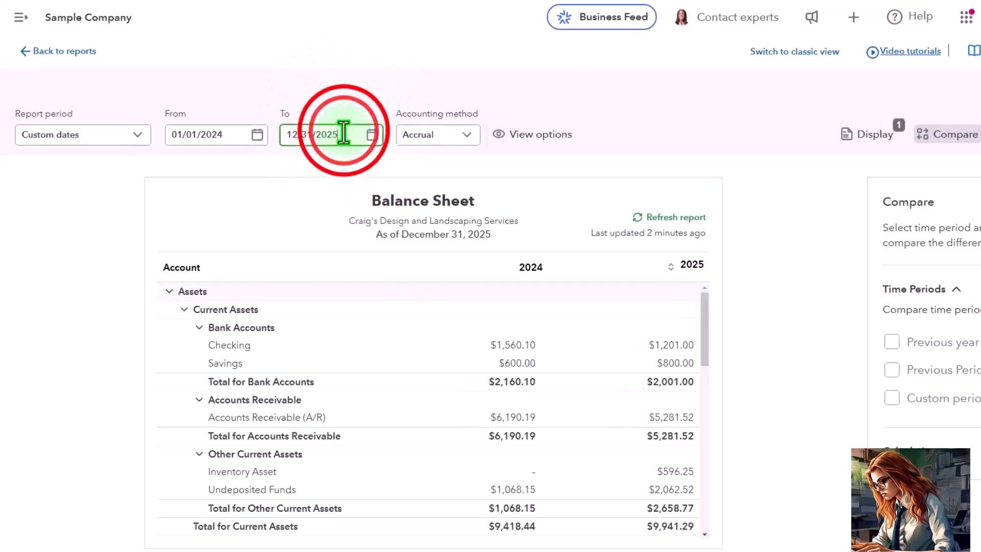
pyautogui.doubleClick(344, 133)
pyautogui.click(343, 131)
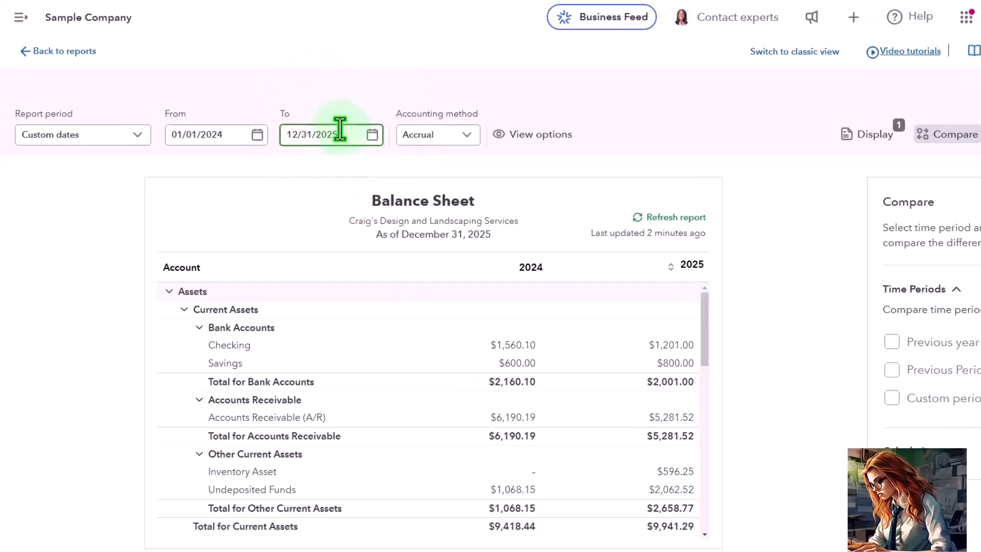
pyautogui.click(247, 135)
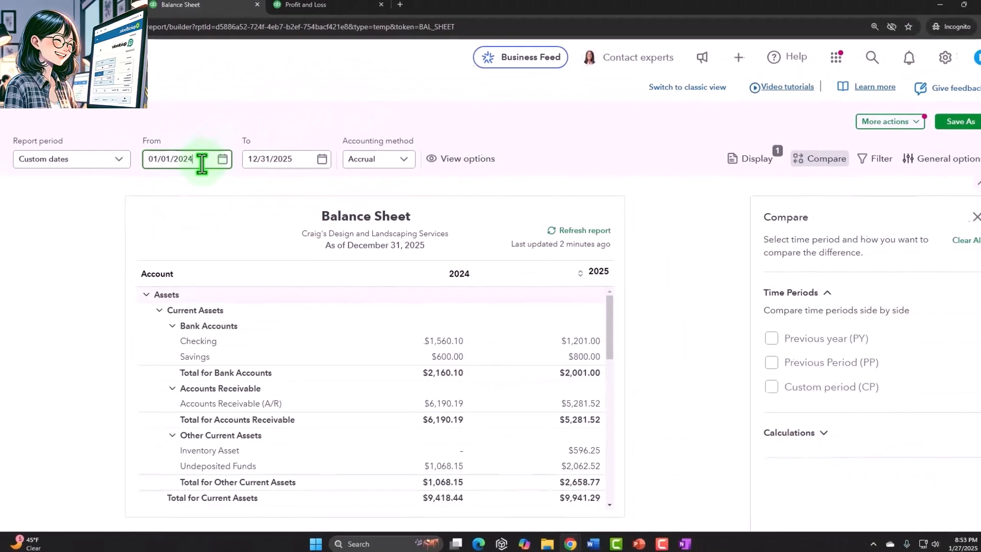
pyautogui.write('5')
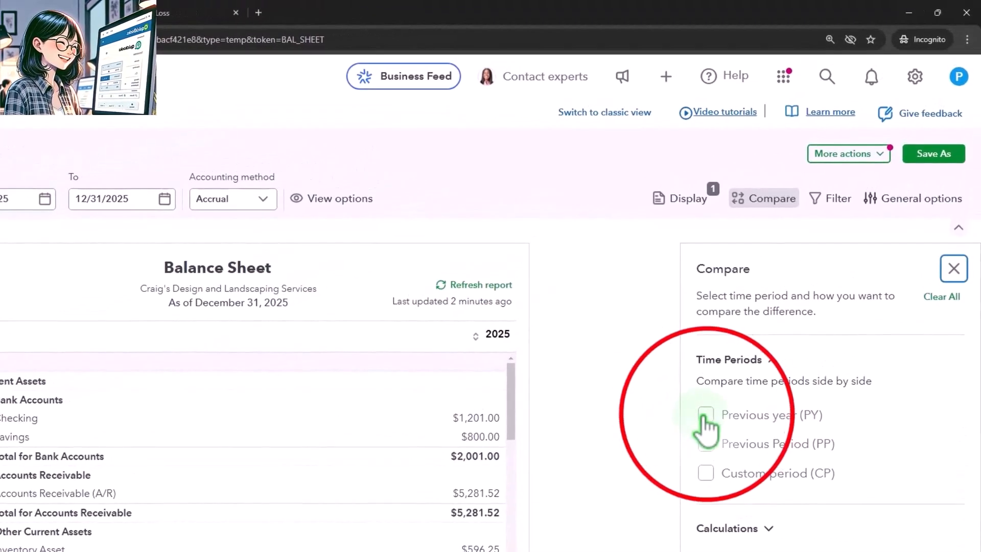
# - Compare the Balance Sheet with the previous year (PY), adding the $ change and % change calculations
pyautogui.click(706, 414)
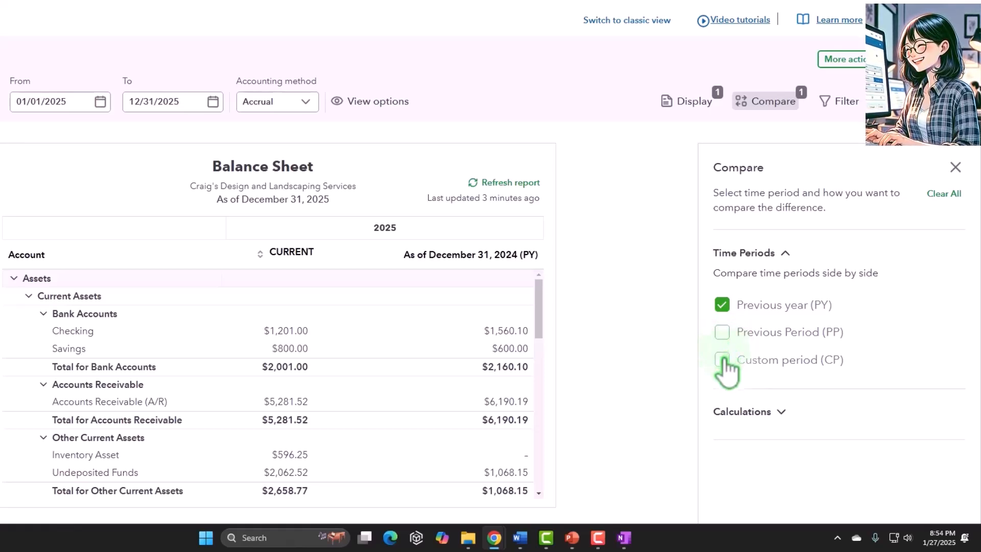
pyautogui.click(762, 412)
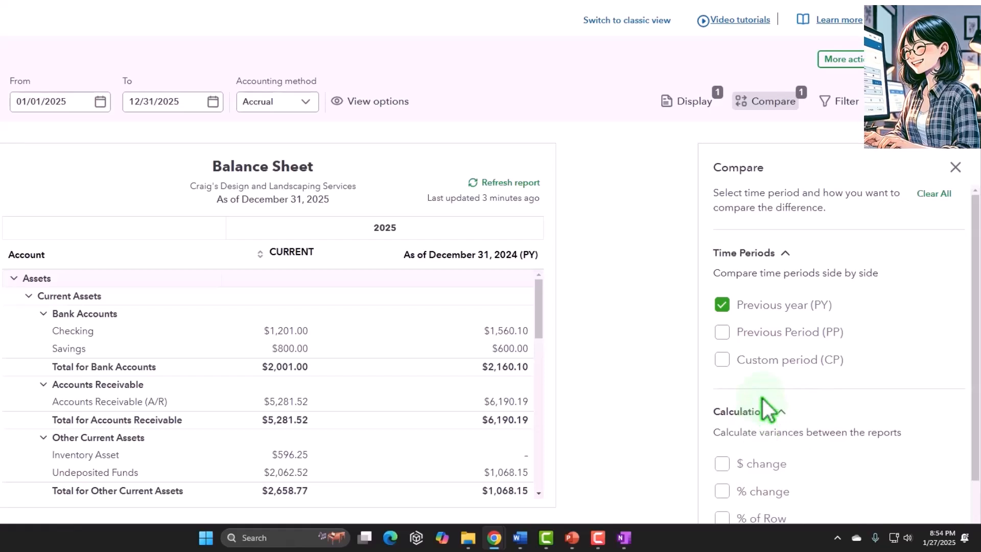
pyautogui.scroll(-1, 762, 398)
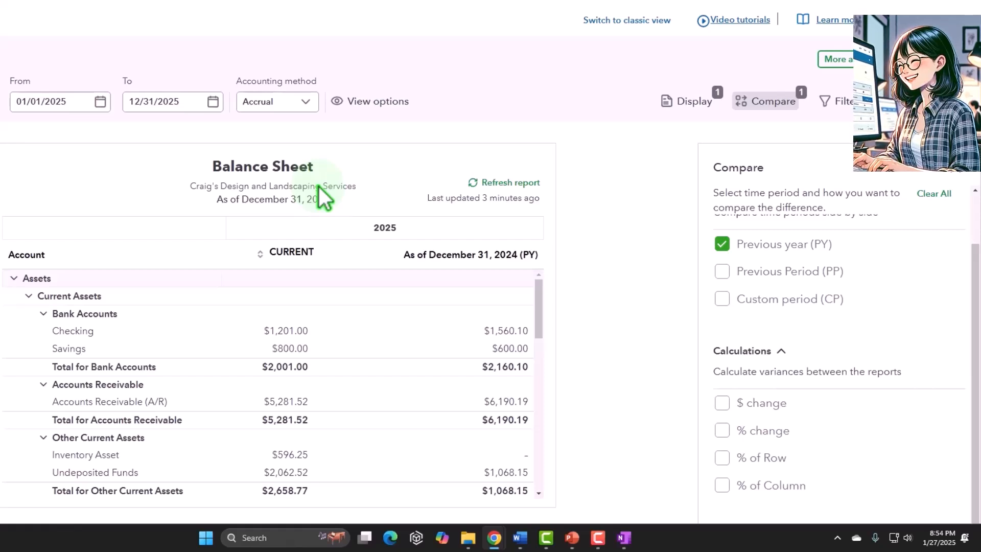
pyautogui.click(722, 403)
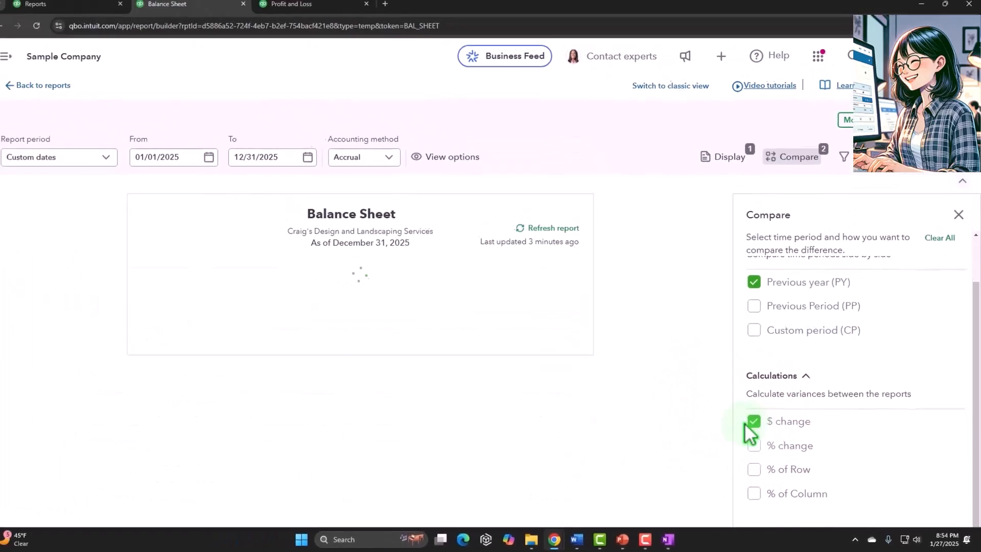
pyautogui.click(757, 447)
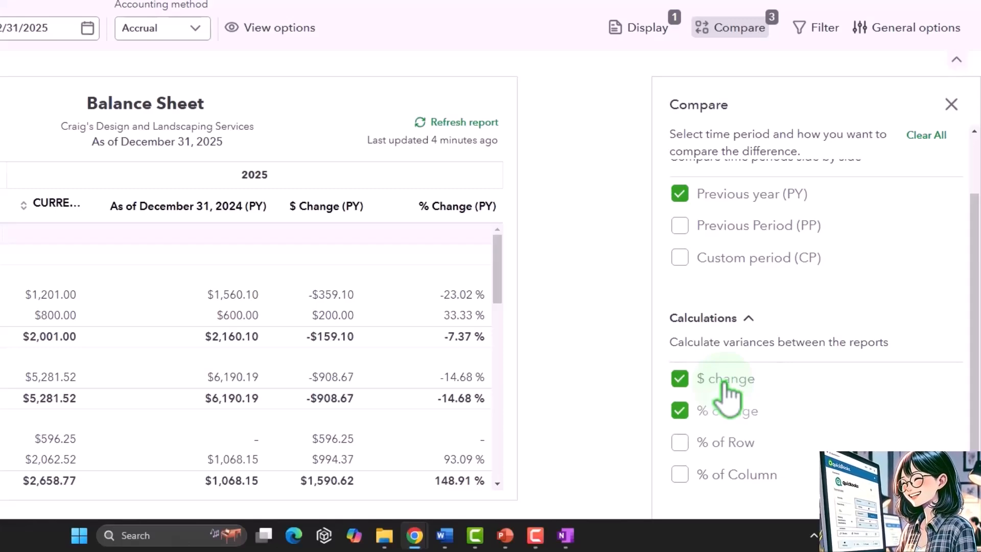
pyautogui.click(952, 104)
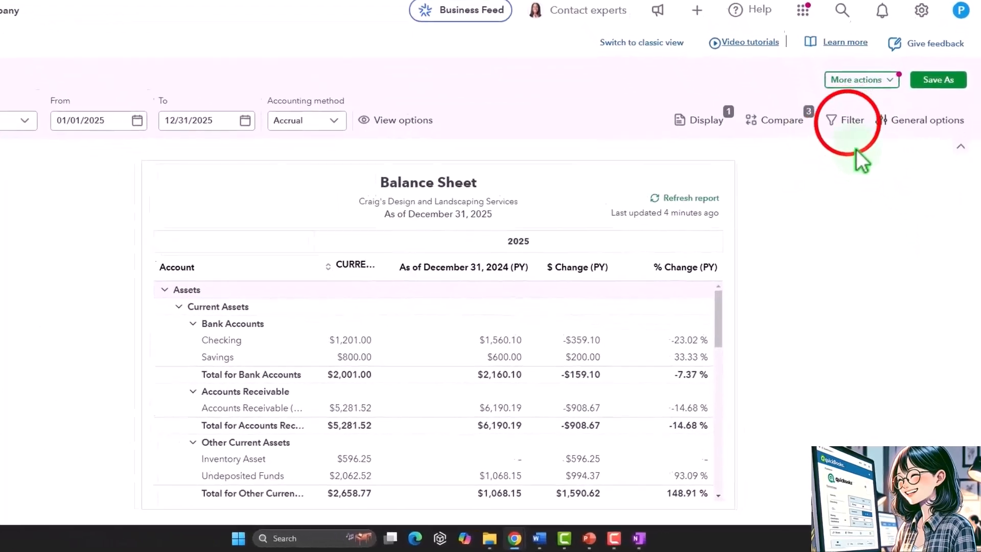
# - Examine which fields are available for filtering the Balance Sheet
pyautogui.click(850, 128)
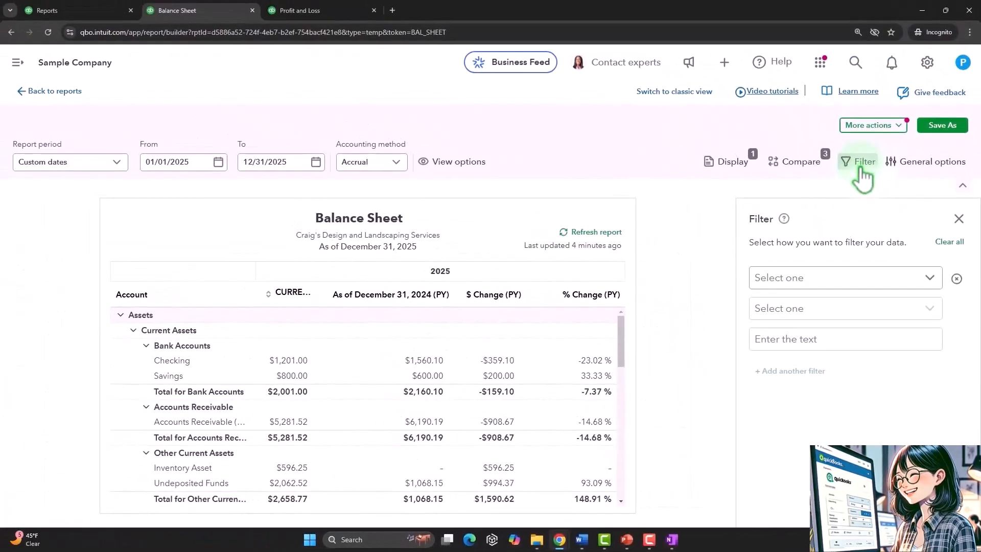
pyautogui.click(929, 280)
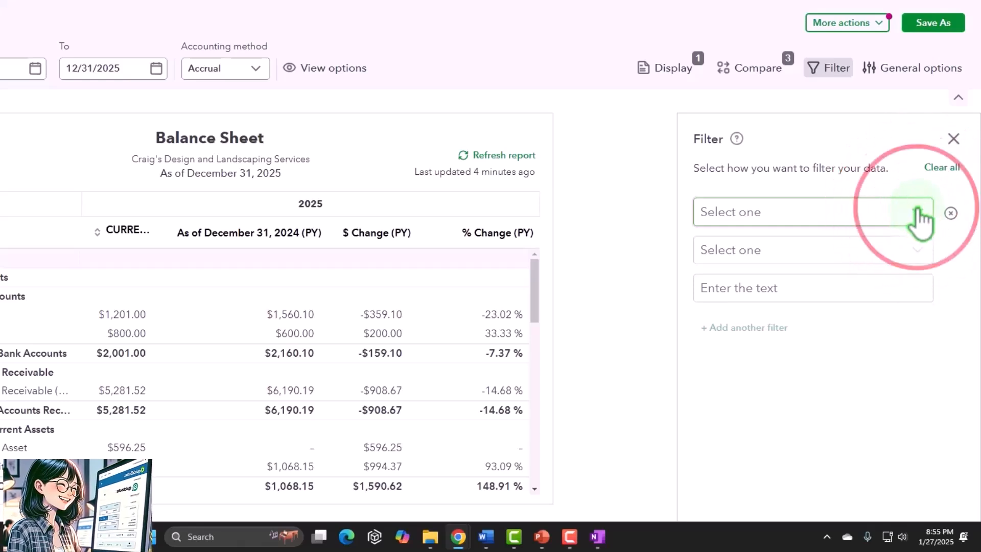
pyautogui.click(892, 212)
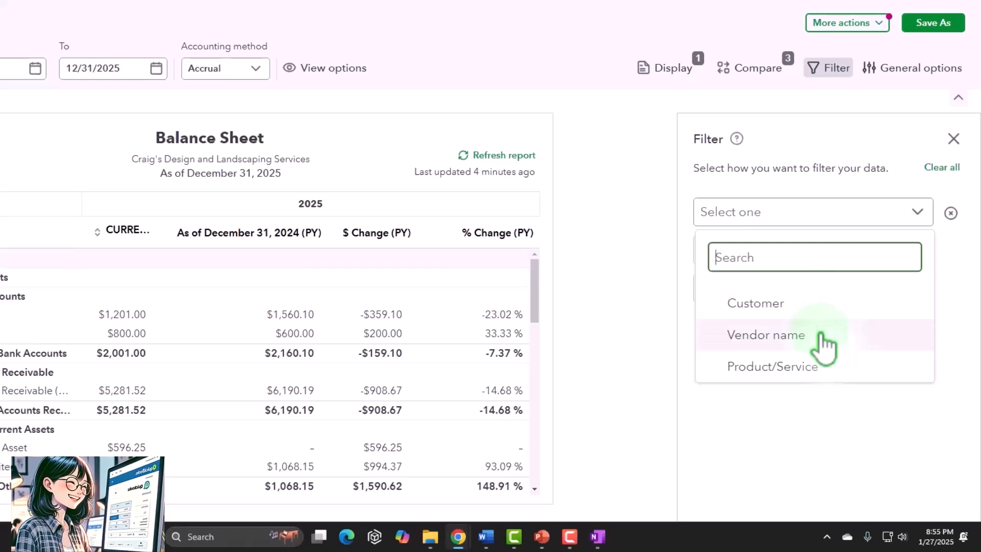
pyautogui.click(619, 215)
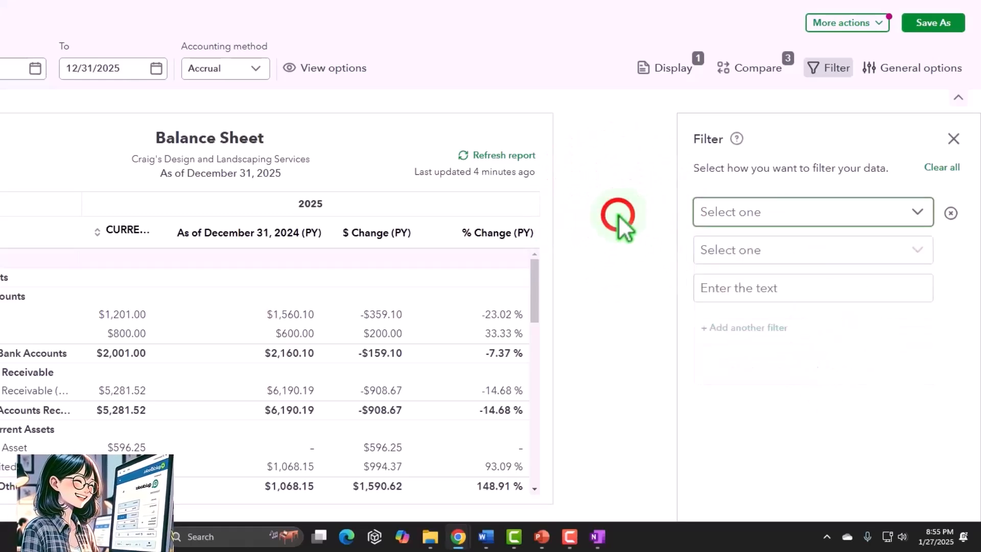
pyautogui.click(958, 207)
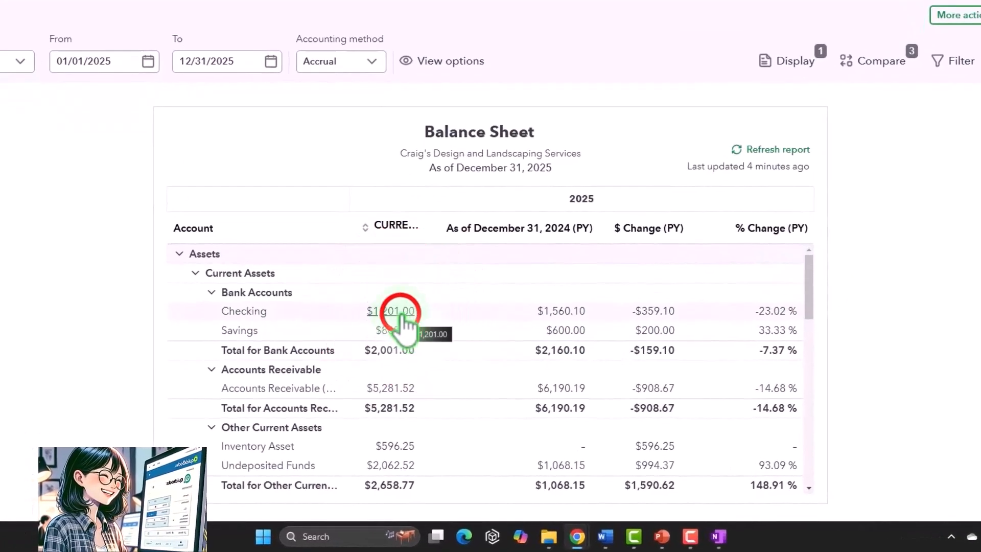
# - Open the transactions behind the current Checking balance and add a second filter on Transaction type
pyautogui.click(402, 312)
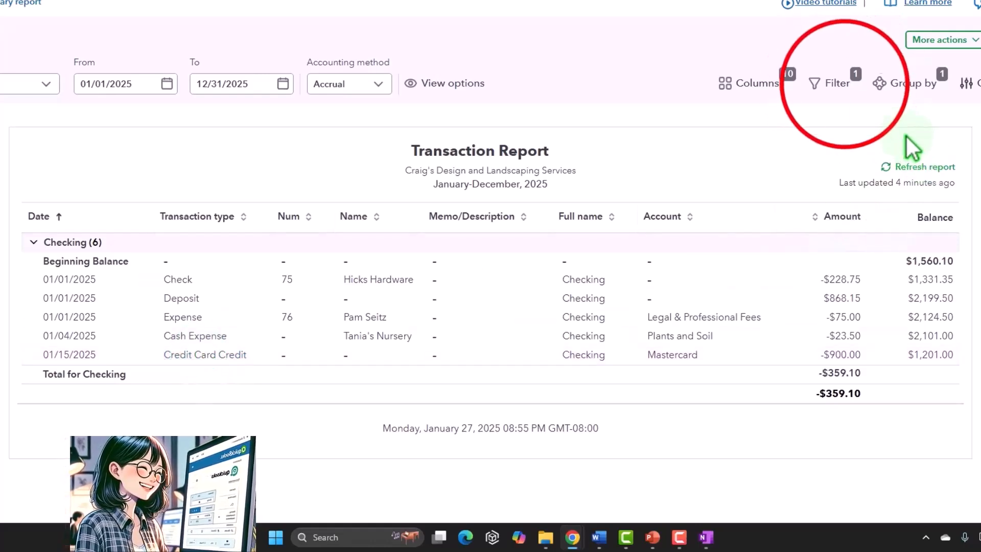
pyautogui.click(830, 84)
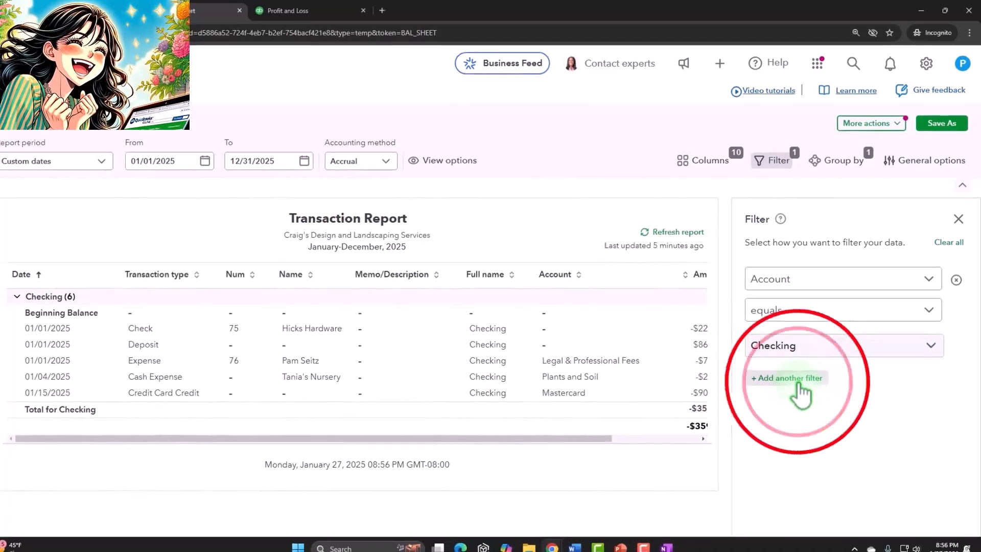
pyautogui.click(799, 389)
pyautogui.click(801, 386)
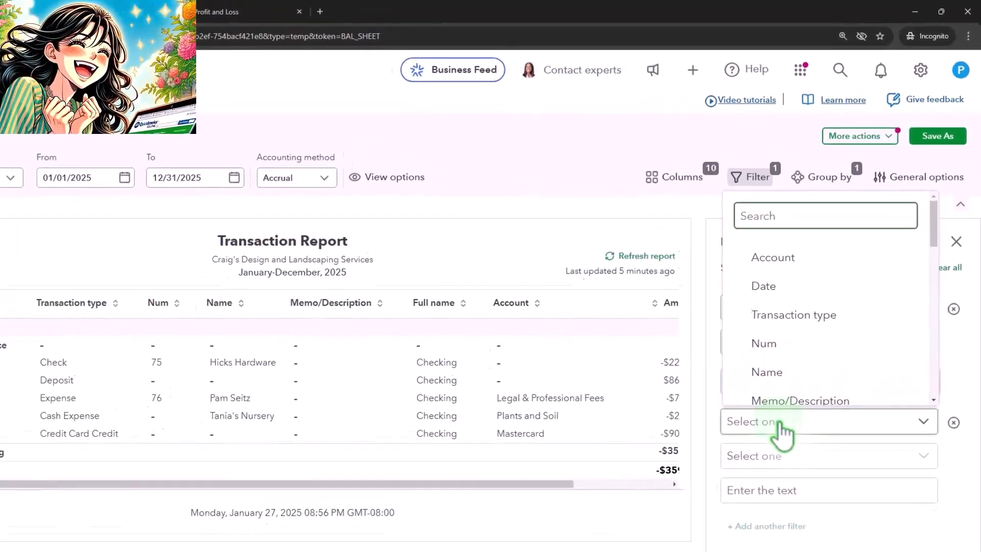
pyautogui.write('t')
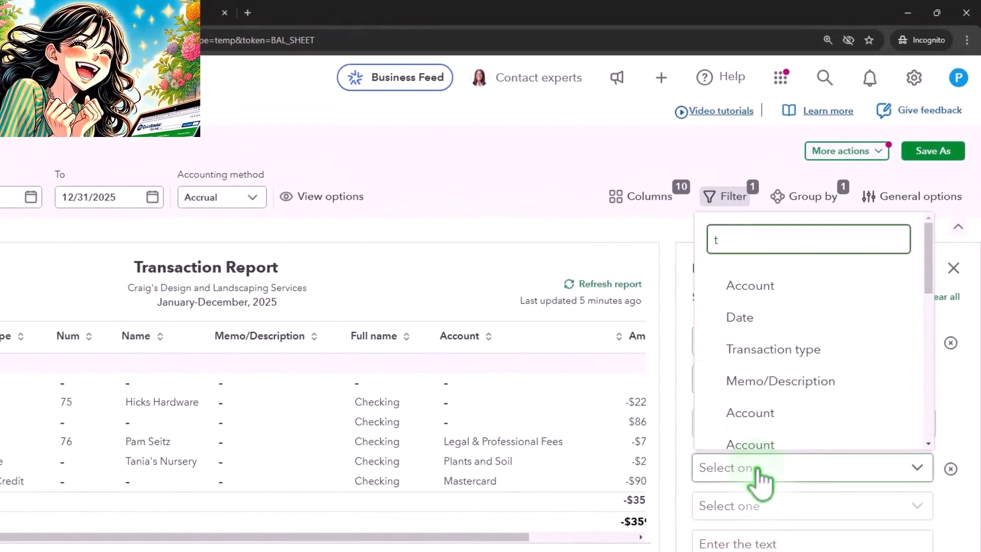
pyautogui.write('r')
pyautogui.click(774, 444)
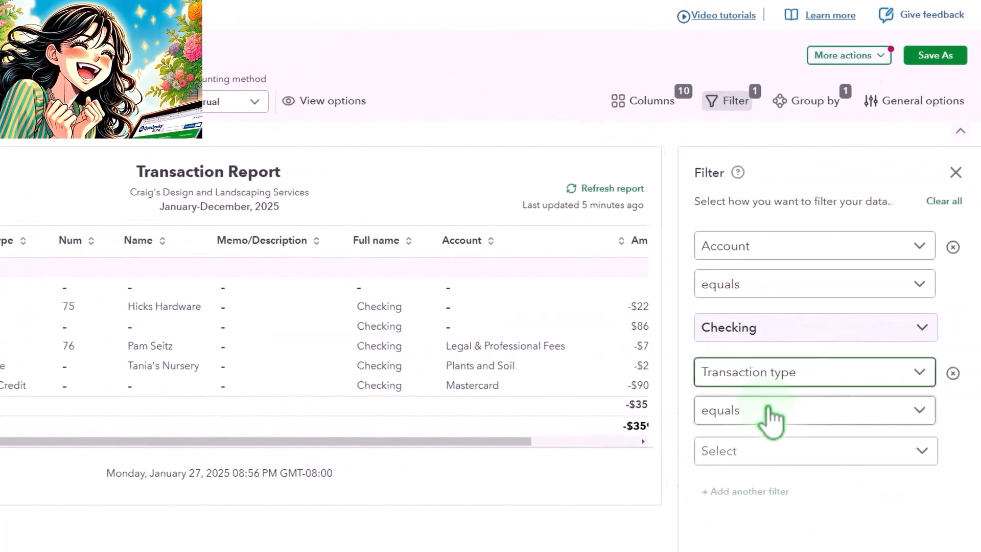
# - Restrict the Transaction type filter to Bill Payment (Check) and Check, and apply it to the Transaction Report
pyautogui.click(771, 460)
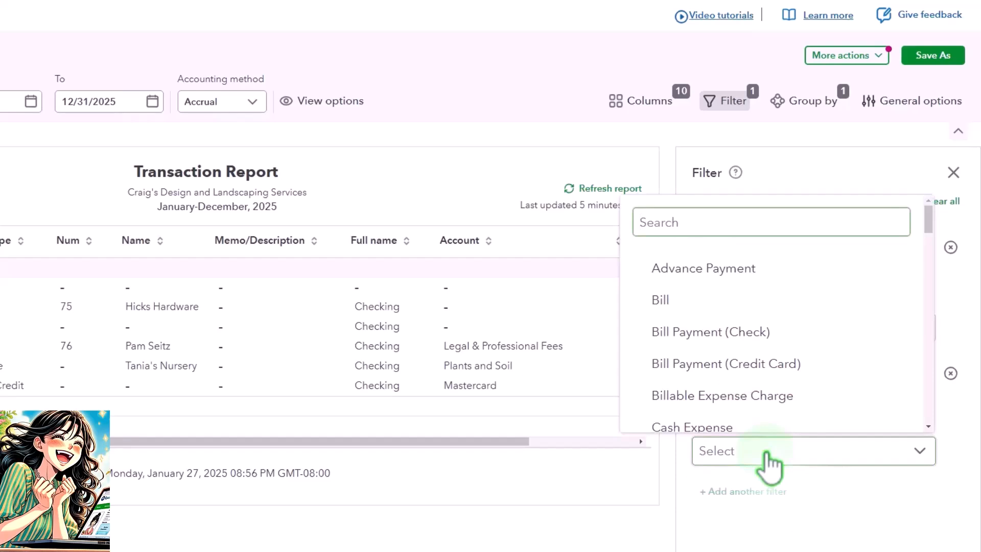
pyautogui.click(728, 235)
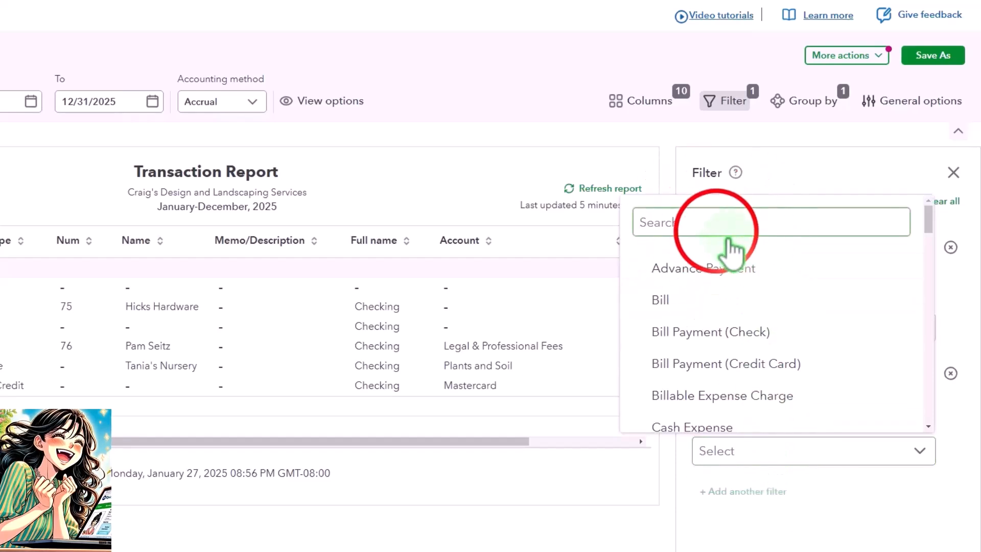
pyautogui.write('chek')
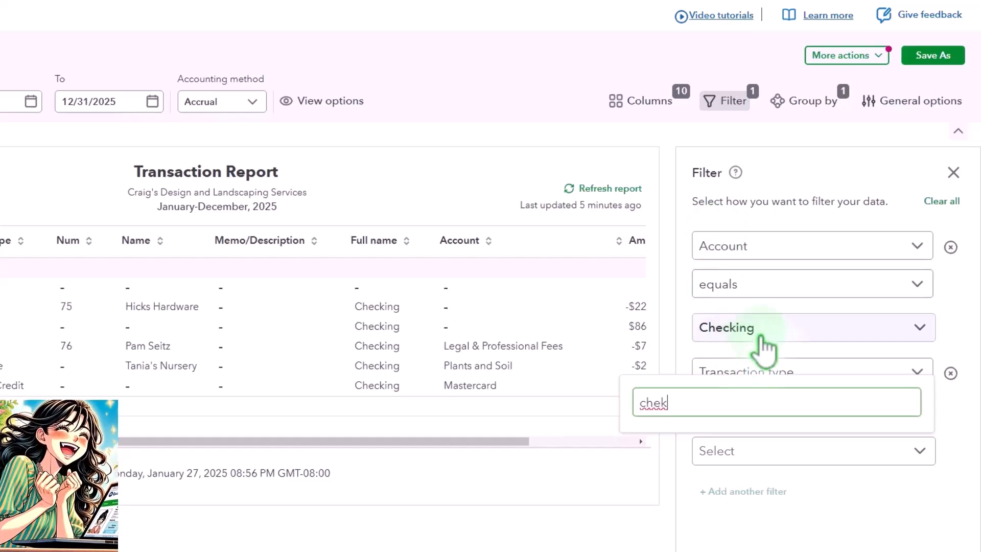
pyautogui.click(732, 399)
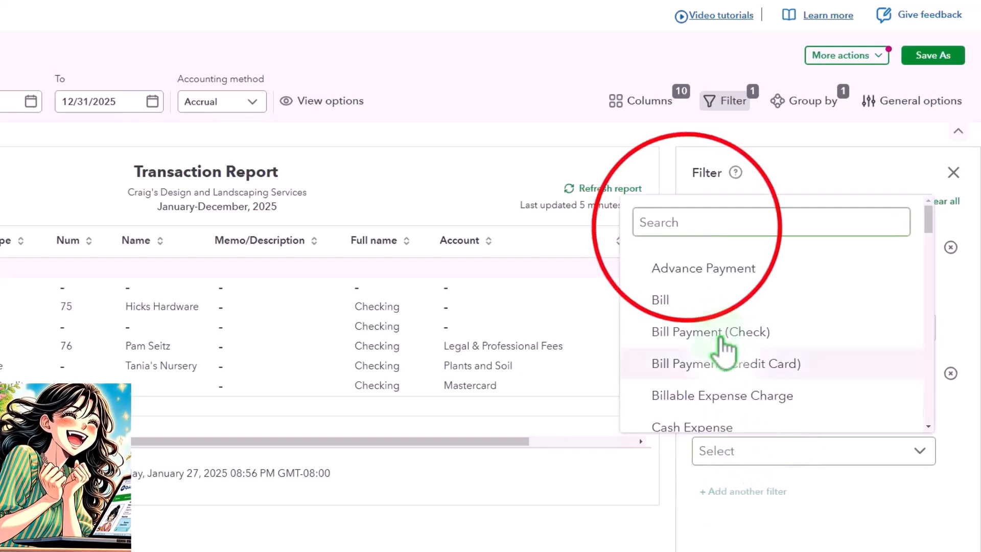
pyautogui.click(686, 222)
pyautogui.write('che')
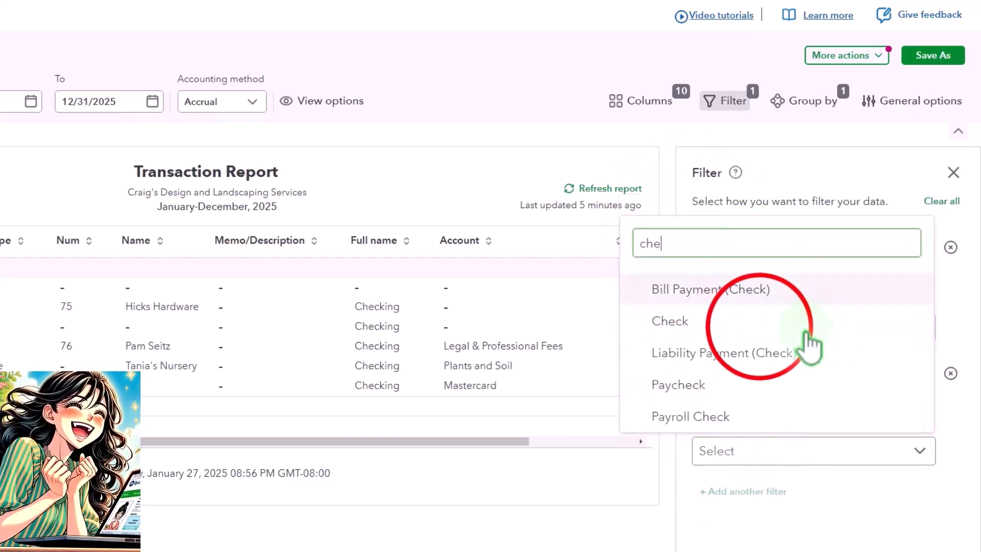
pyautogui.click(761, 324)
pyautogui.click(712, 291)
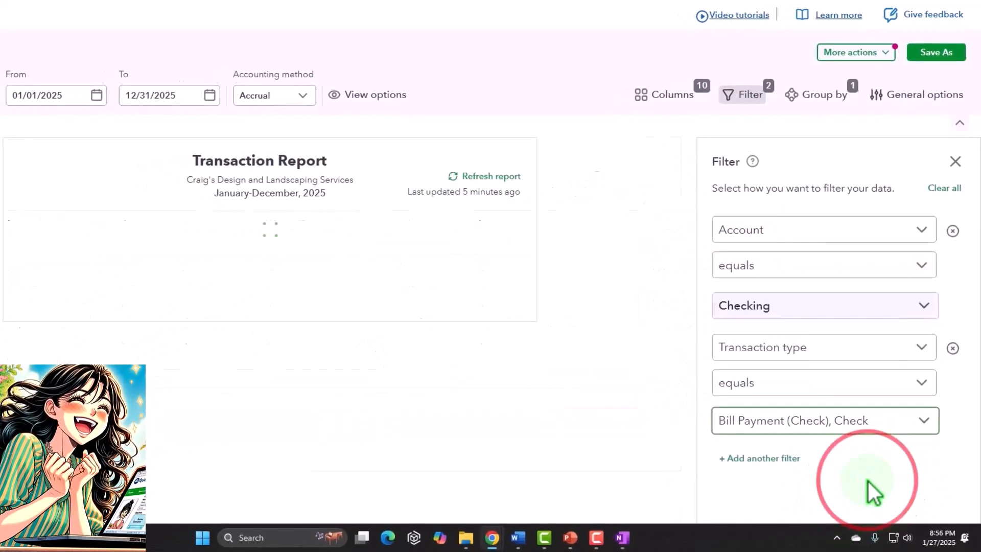
pyautogui.click(868, 481)
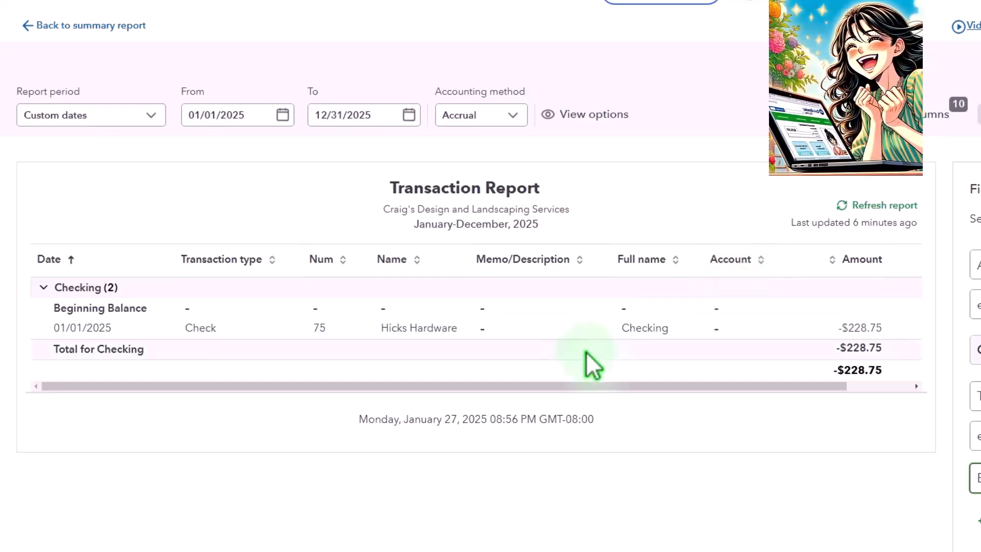
# - Leave the filtered Transaction Report to return to the summary report
pyautogui.click(95, 26)
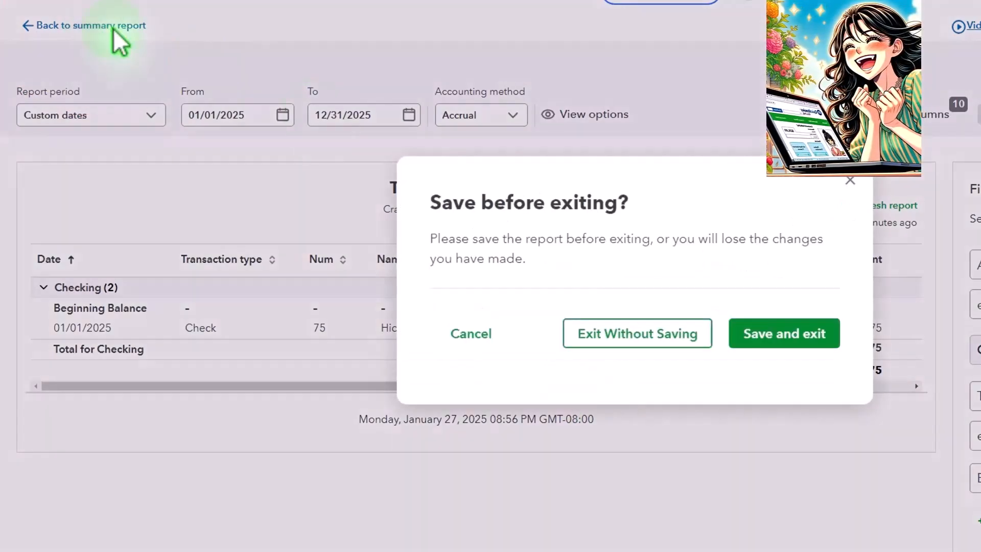